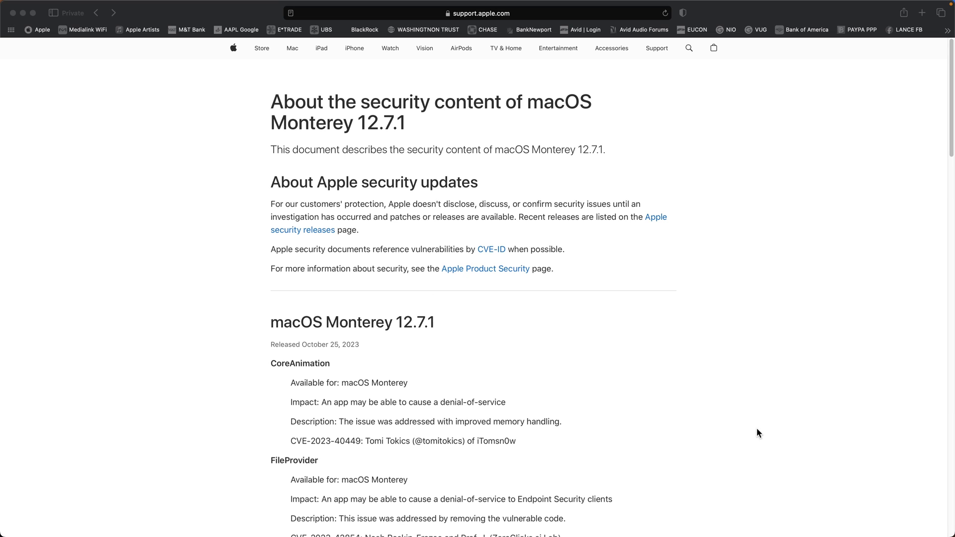
Review the macOS Sonoma 14.1 upgrade and Safari 17.1 update details in Software Update without installing
scroll(755, 430, "down", 5)
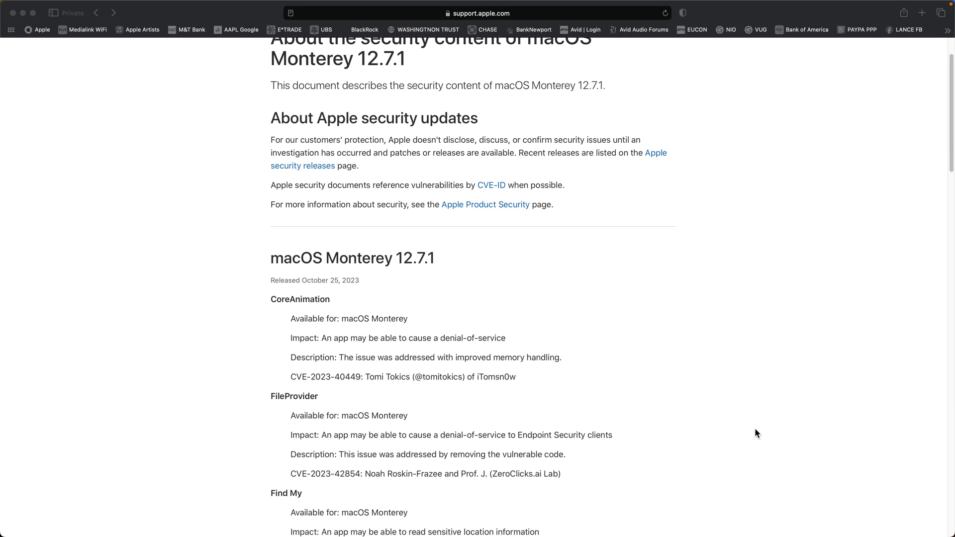
scroll(754, 428, "down", 3)
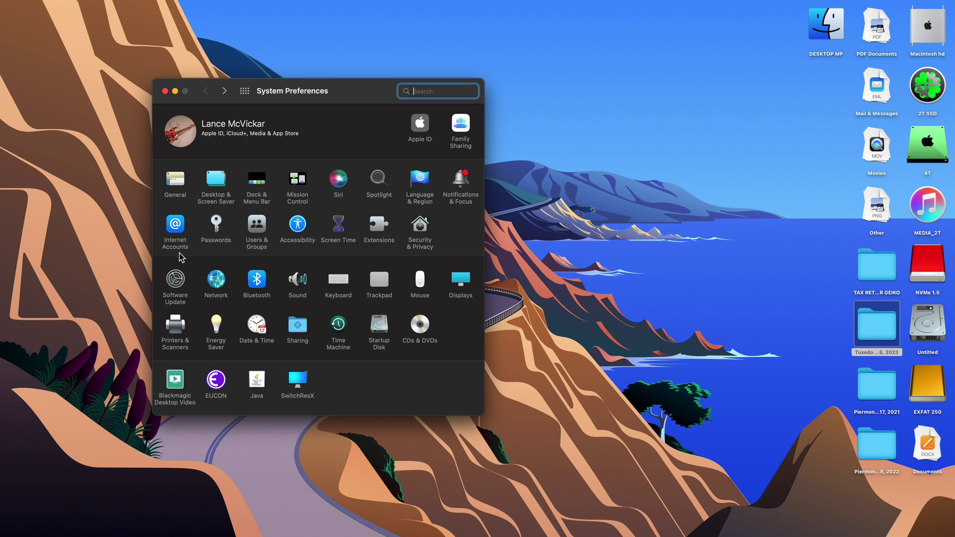
left_click(176, 282)
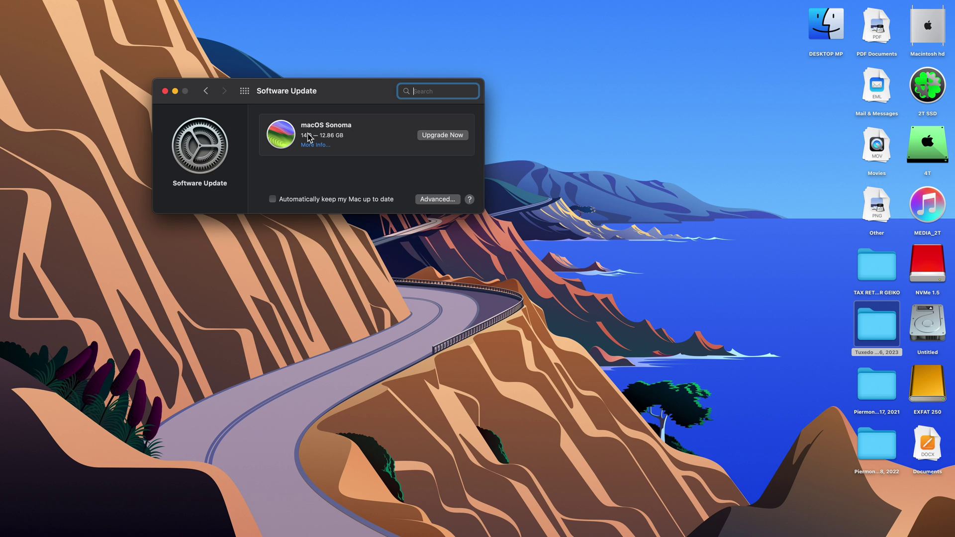
left_click(314, 147)
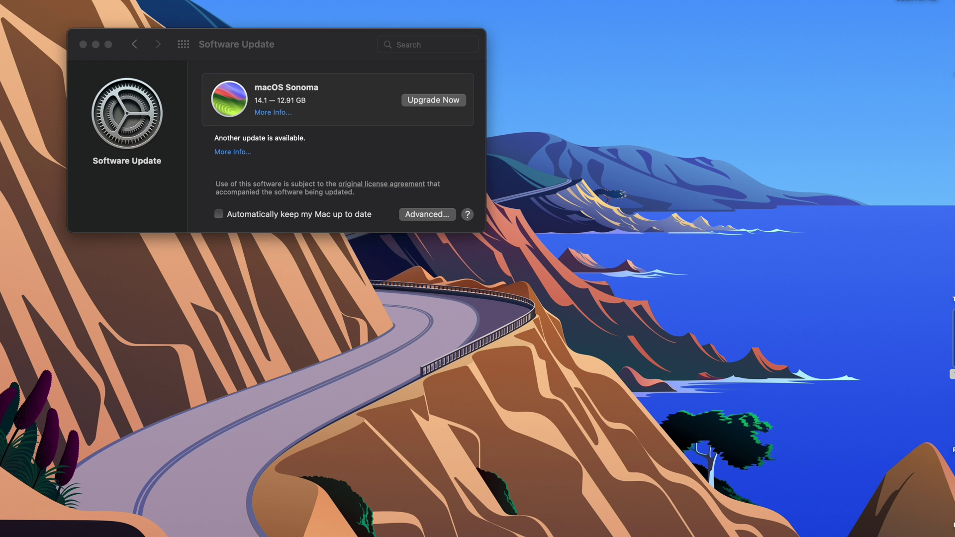
left_click(232, 153)
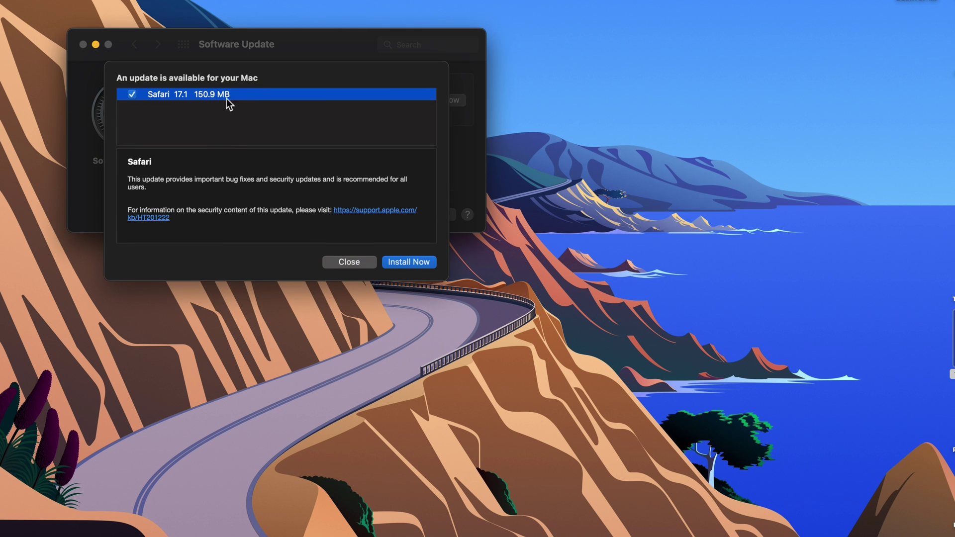
left_click(360, 264)
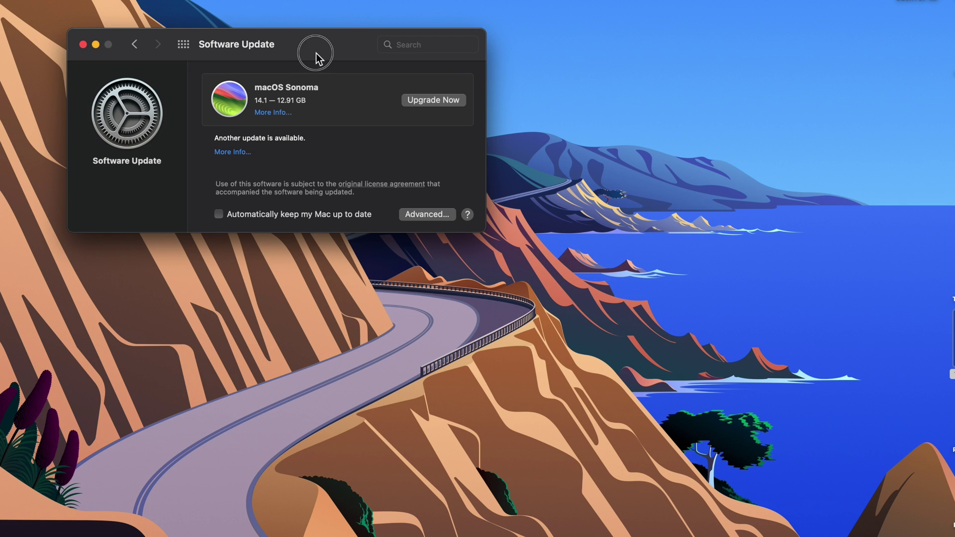
left_click_drag(315, 52, 489, 76)
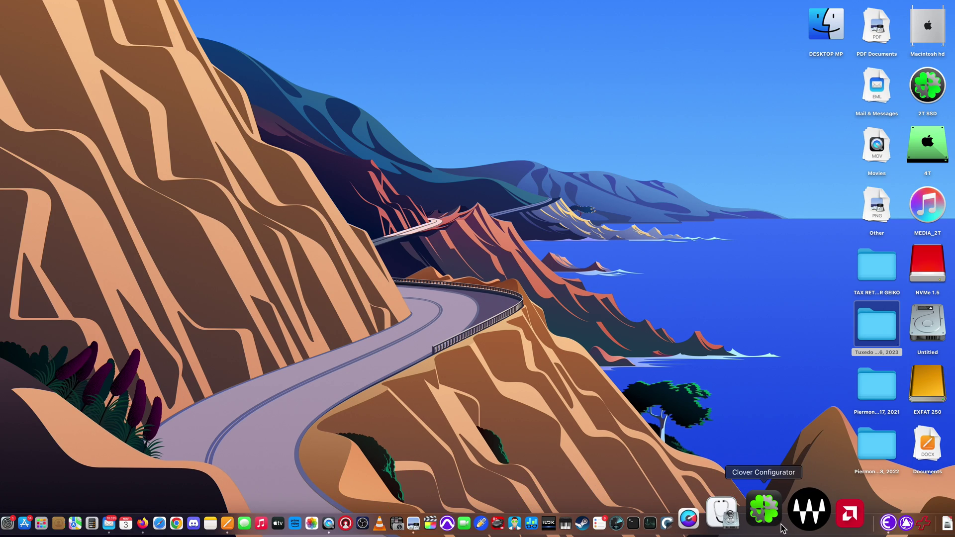
Mount the 2T SSD's EFI partition (disk2s1) via Clover Configurator's Mount EFI, authorising with the admin password
left_click(781, 527)
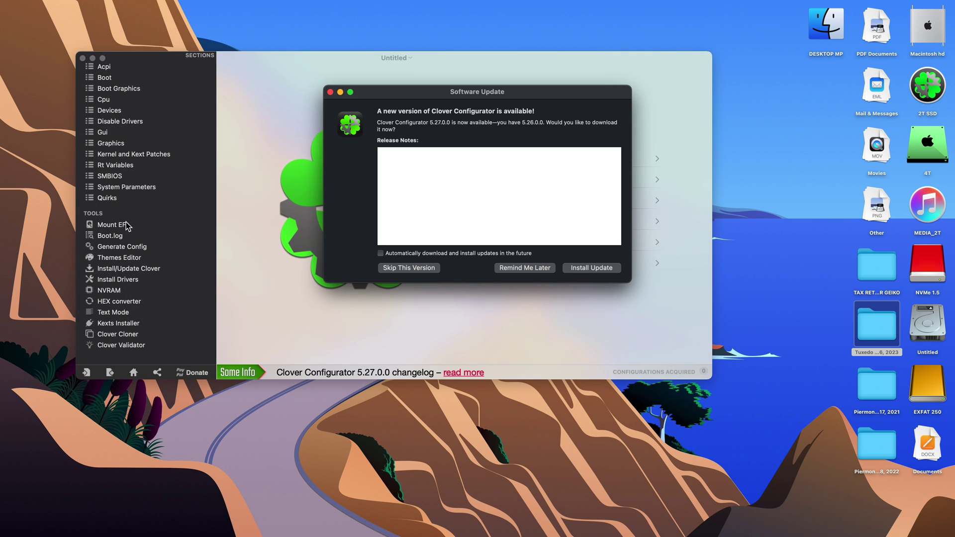
left_click(128, 225)
left_click(129, 225)
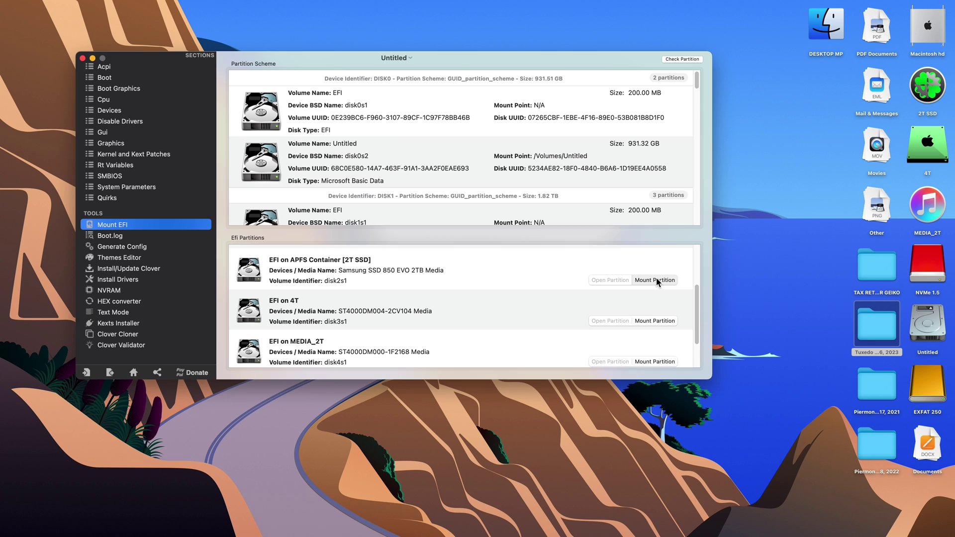
left_click(655, 280)
type("••••••")
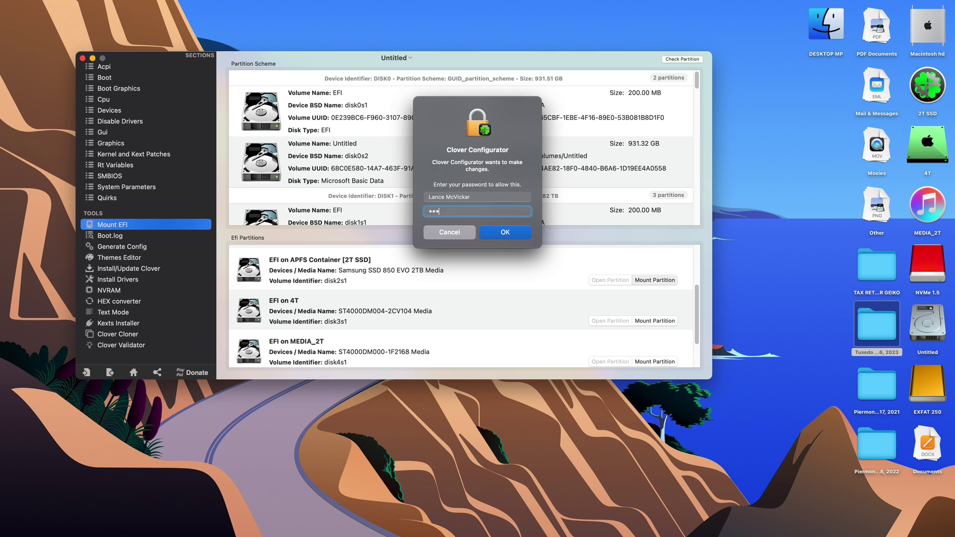
key("Return")
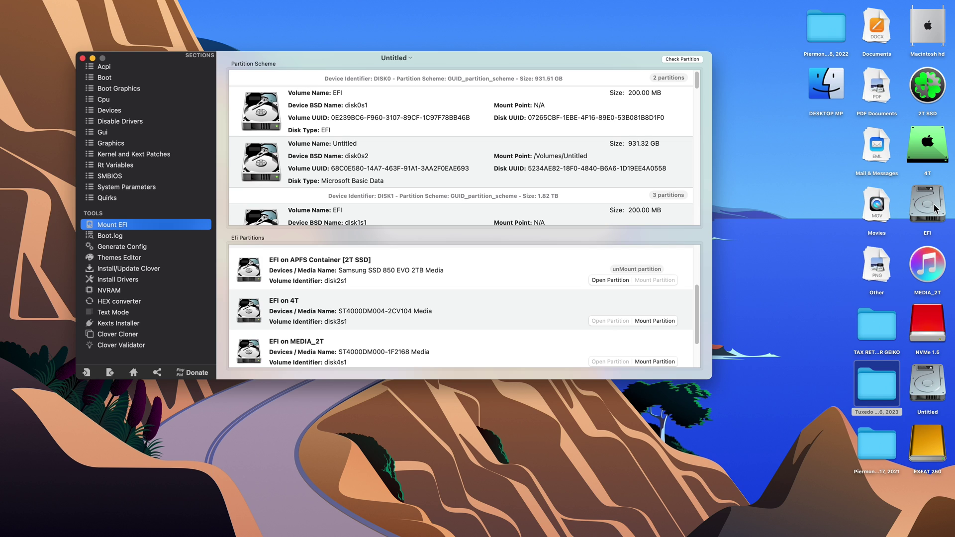
Open the EFI volume's EFI > OC folder and try opening config.plist, dismissing the unidentified developer warning
double_click(935, 208)
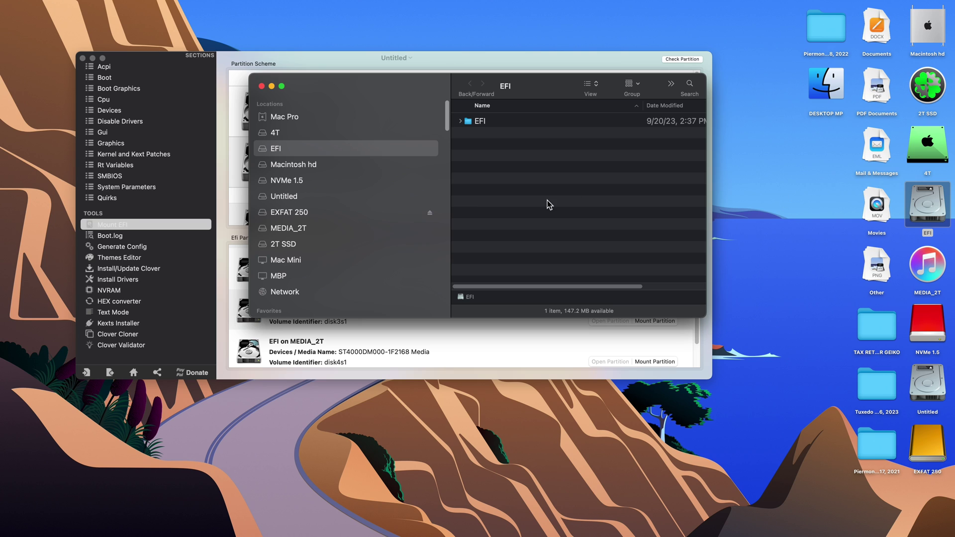
double_click(476, 123)
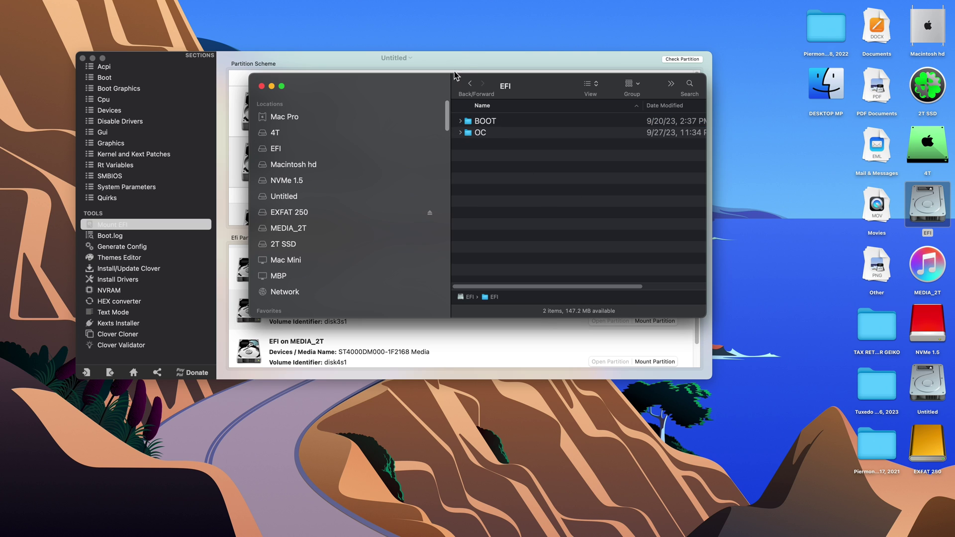
left_click_drag(455, 76, 552, 120)
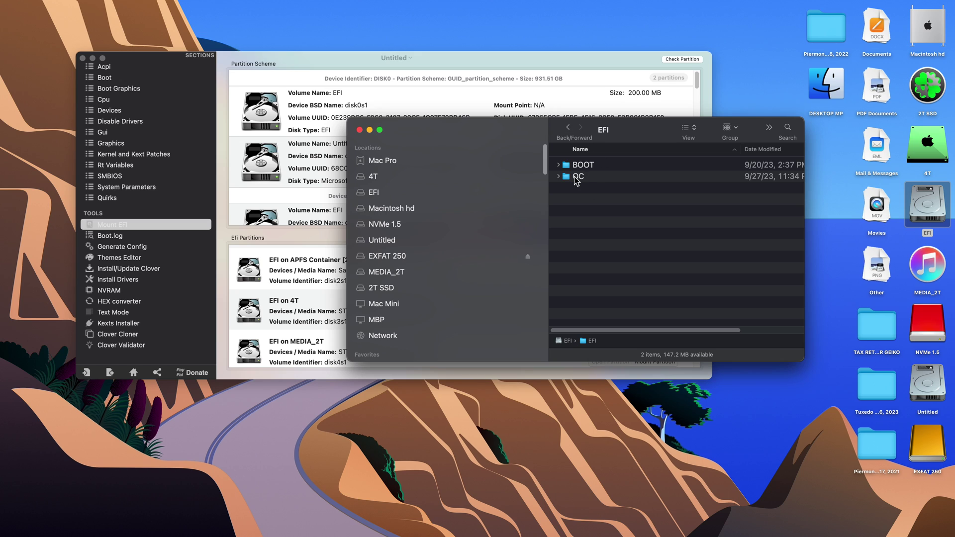
double_click(576, 178)
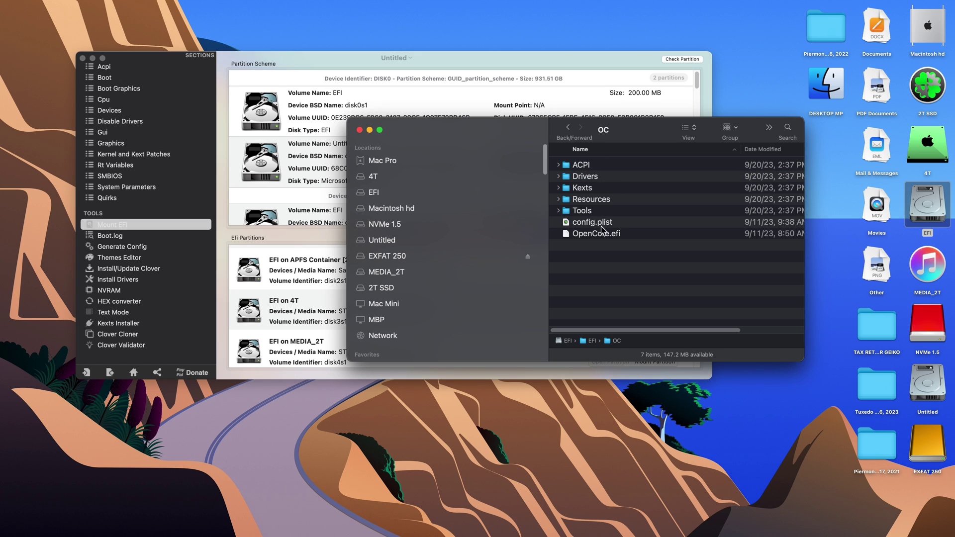
left_click(567, 225)
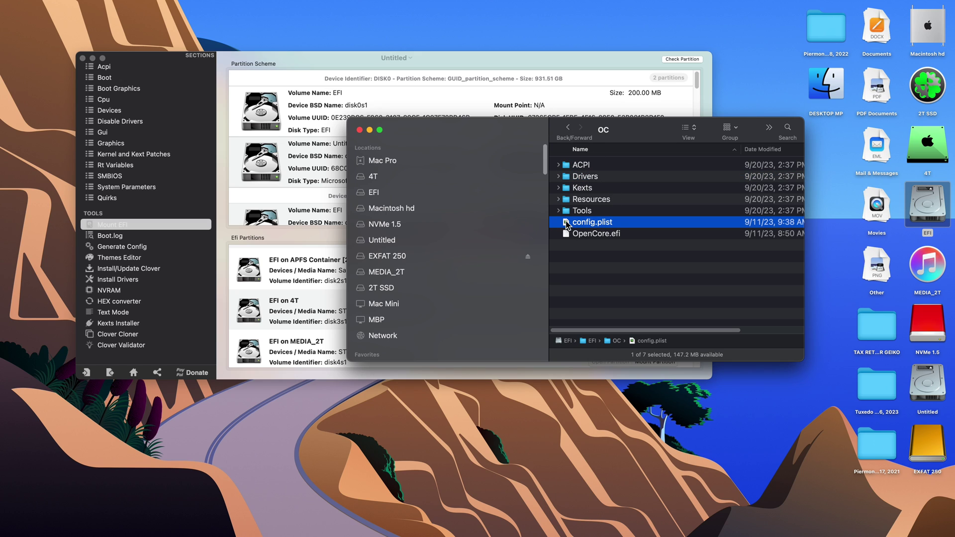
double_click(567, 225)
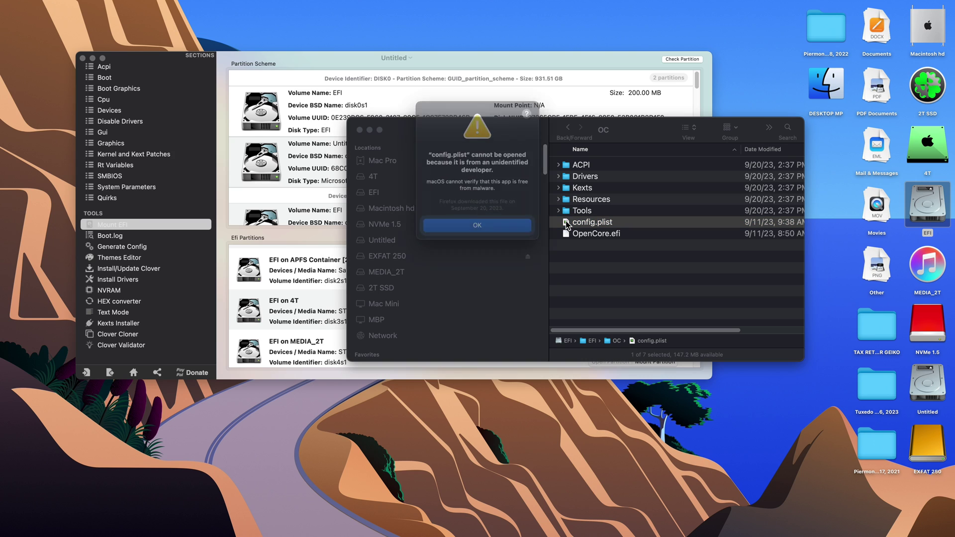
left_click(486, 228)
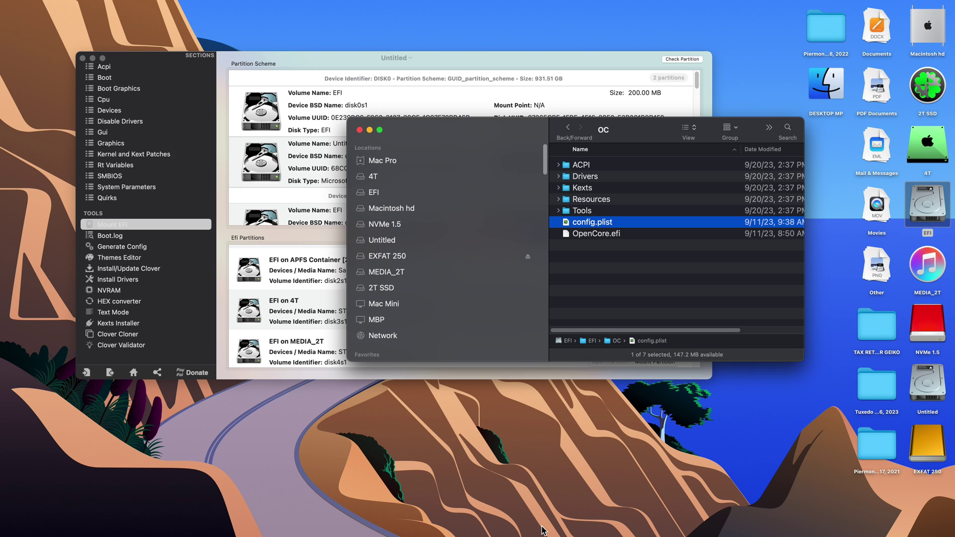
Allow config.plist with Open Anyway on Security & Privacy's General tab
left_click(557, 271)
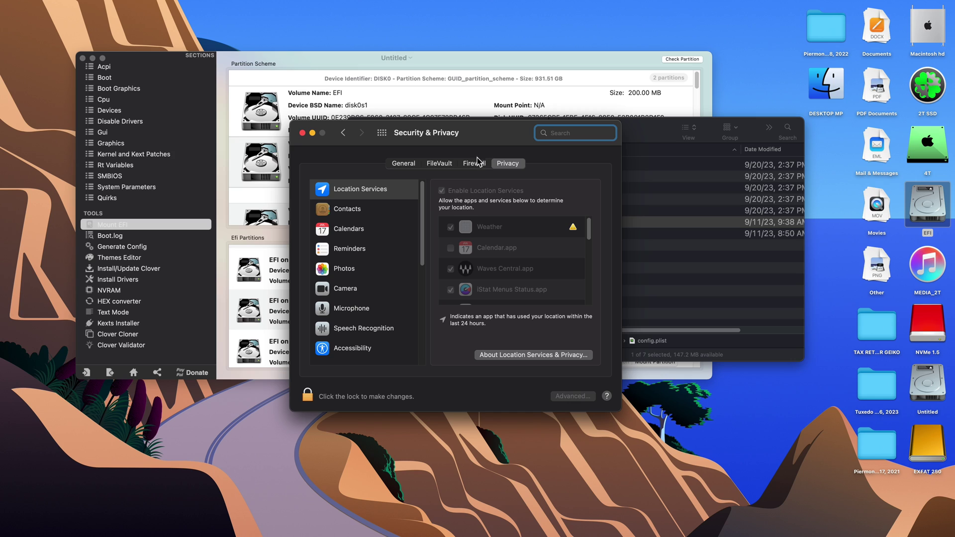
left_click(409, 164)
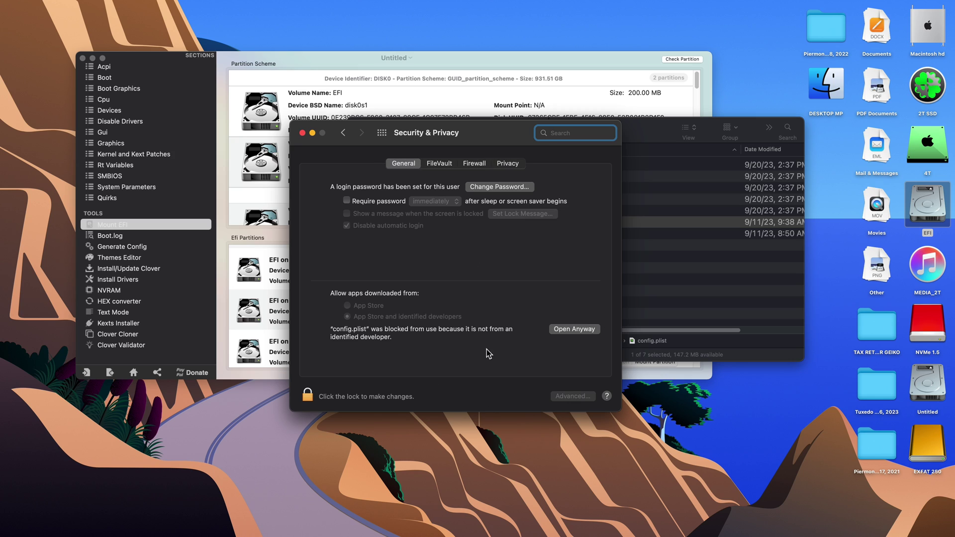
left_click(589, 333)
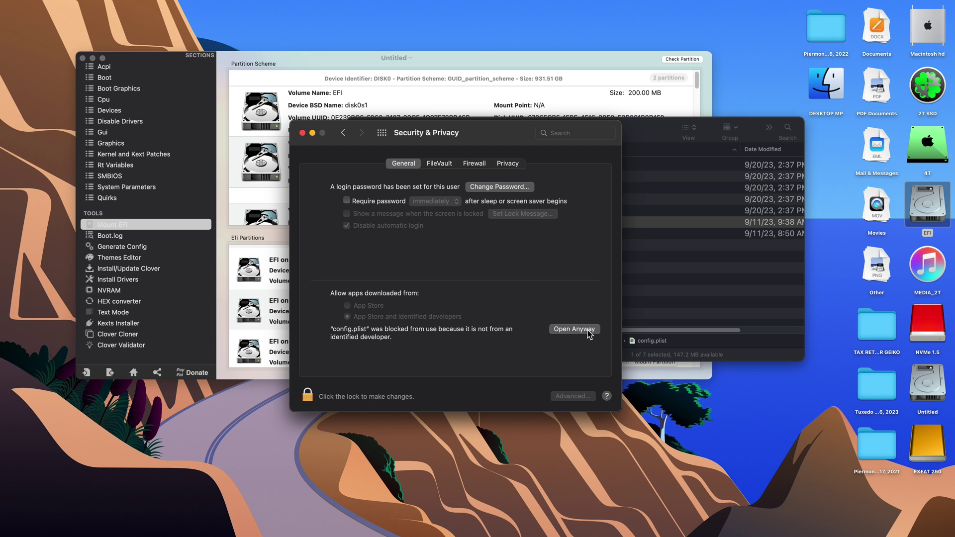
scroll(488, 343, "down", 5)
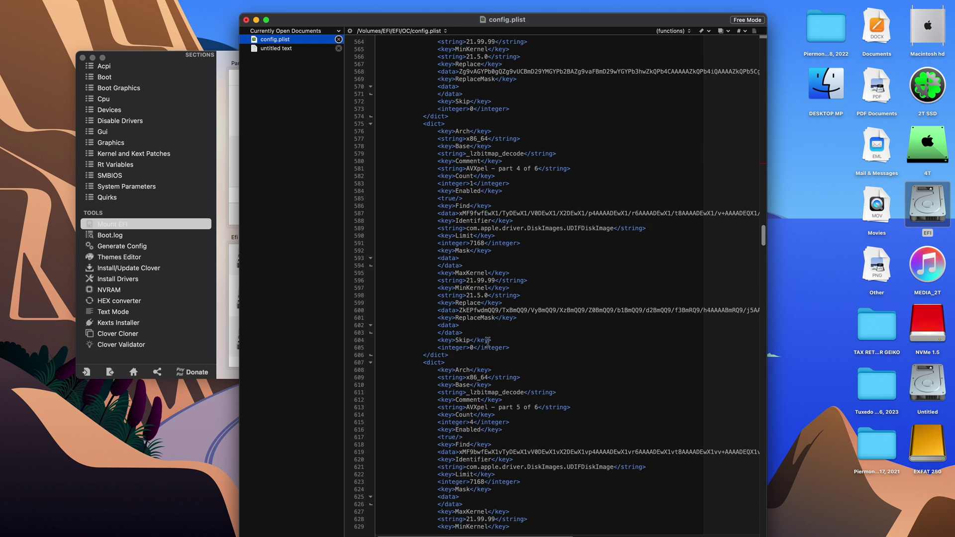
scroll(488, 343, "down", 10)
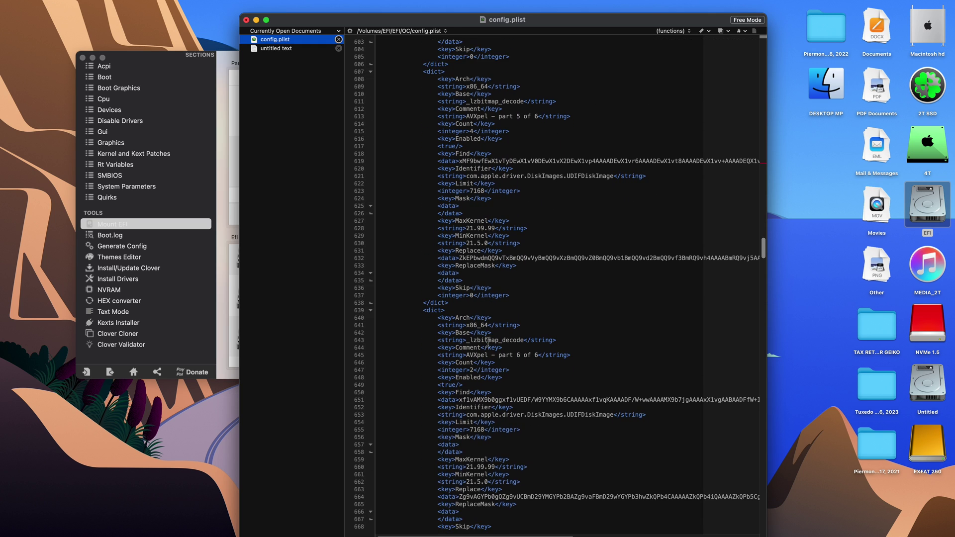
scroll(487, 341, "down", 15)
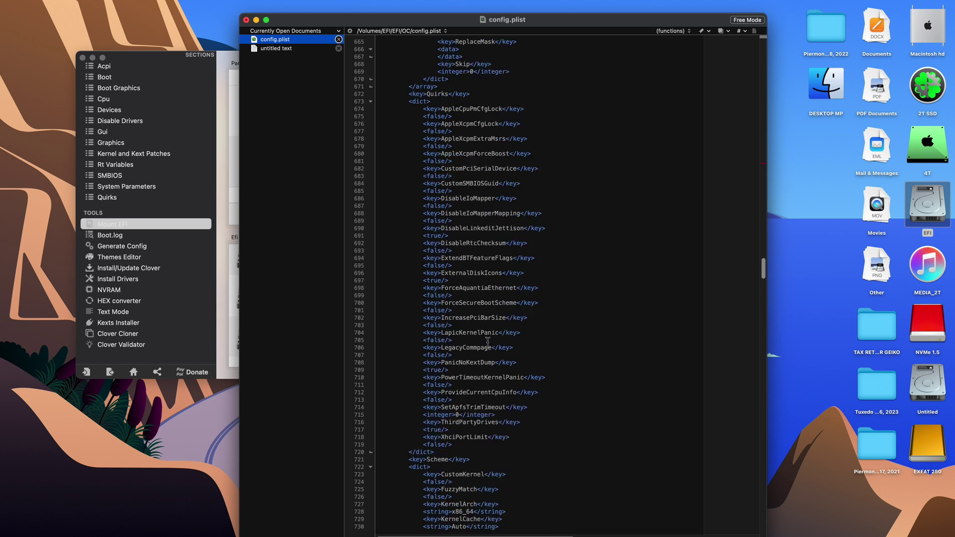
scroll(488, 341, "down", 3)
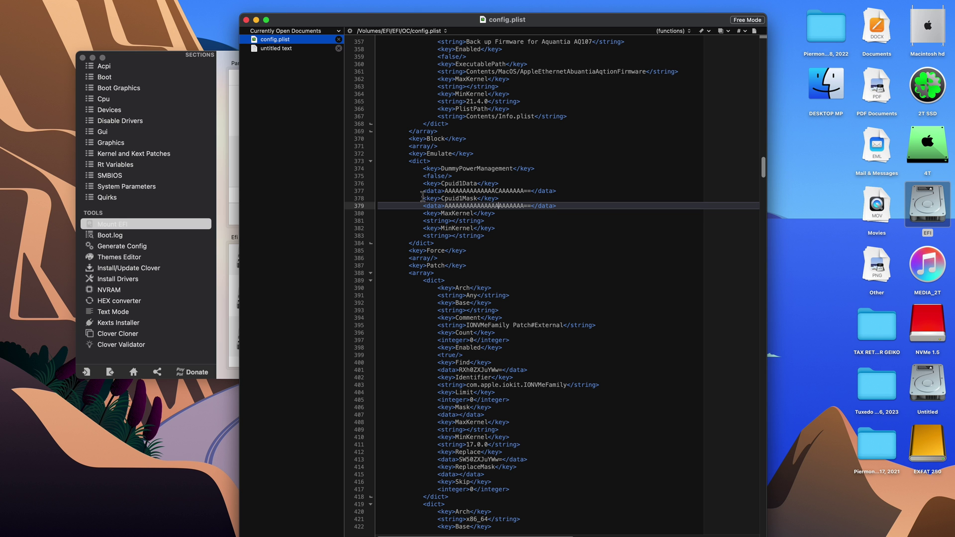
Change Cpuid1Mask's 15th A to C so it reads AAAAAAAAAAAAAACAAAAAAA==
left_click(423, 198)
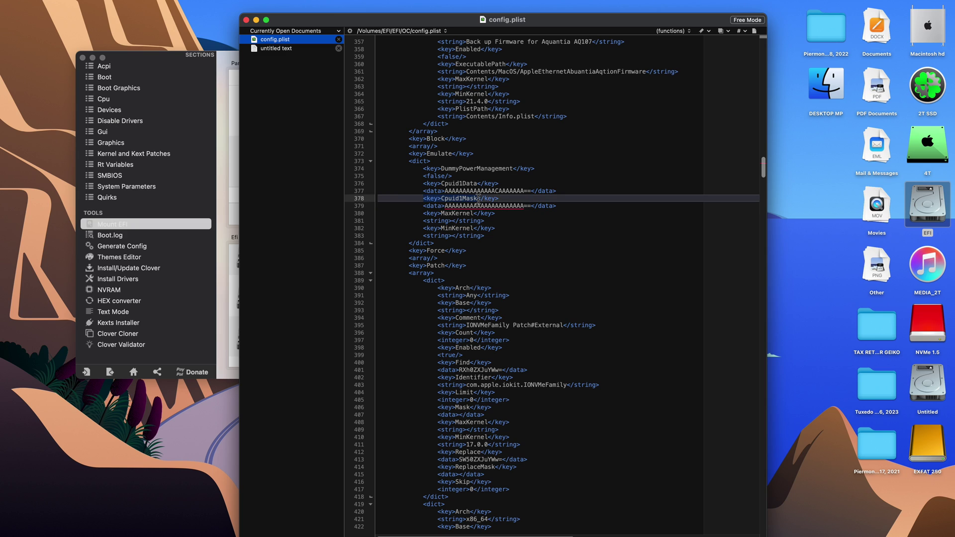
left_click(501, 205)
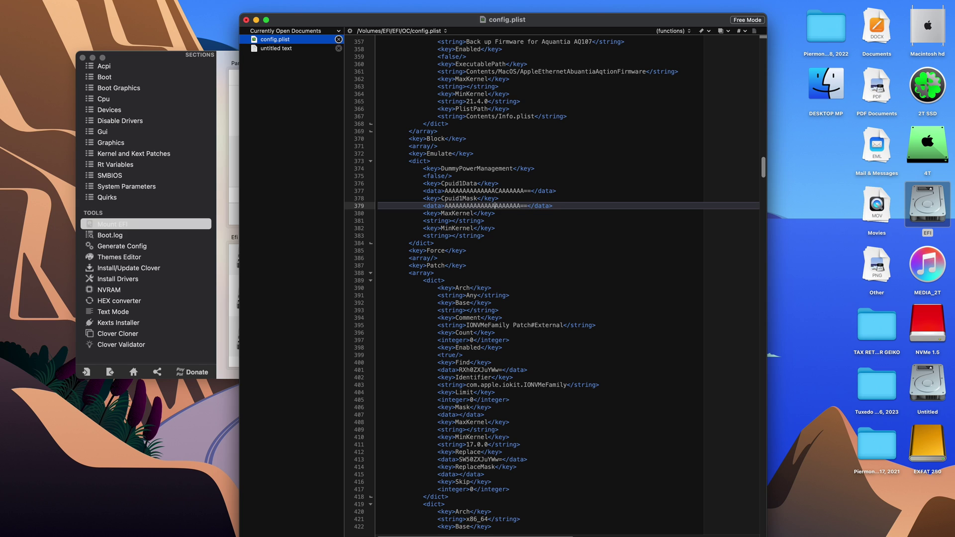
key("BackSpace")
type("C")
left_click(527, 251)
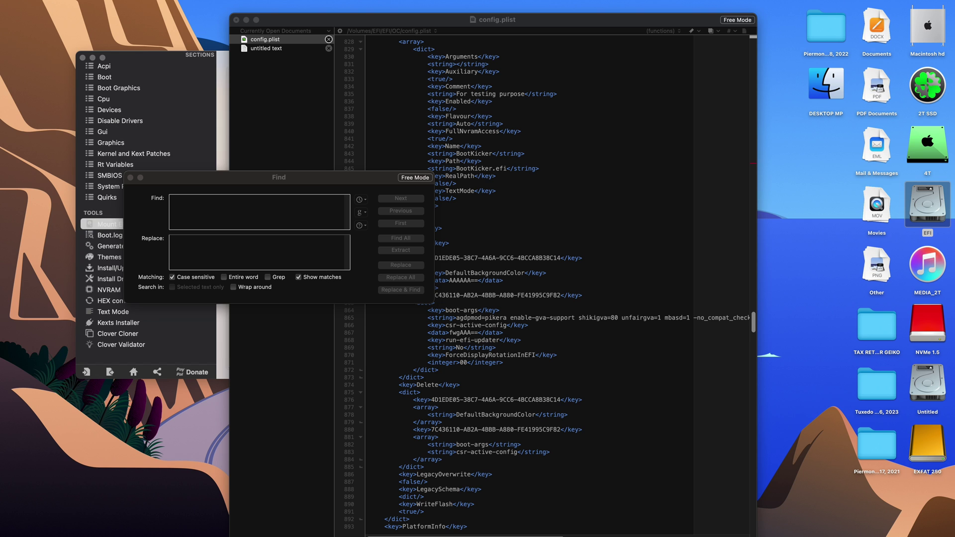
Find the UpdateSMBIOS key in config.plist and change its value from true to false
left_click(211, 213)
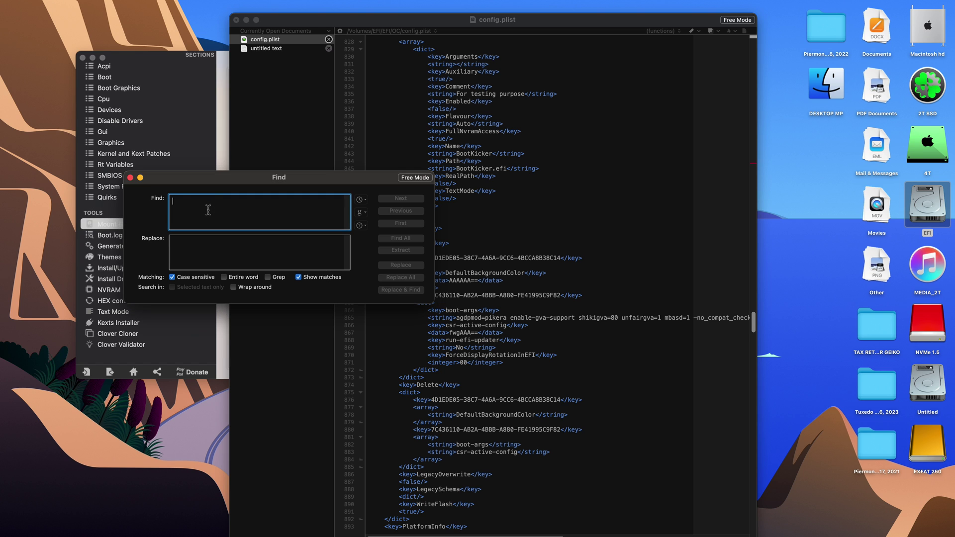
type("UpdateSMBIOS")
left_click(411, 204)
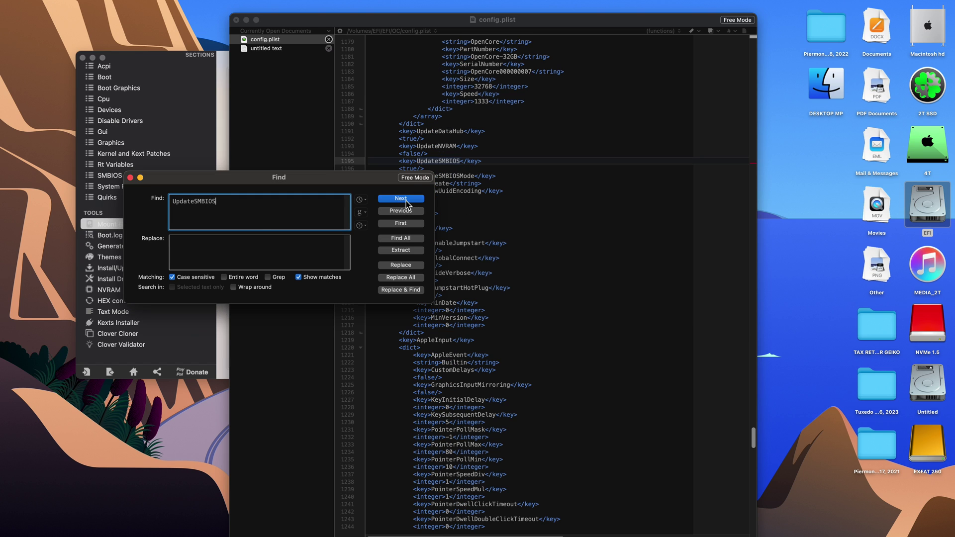
left_click(130, 178)
left_click(418, 169)
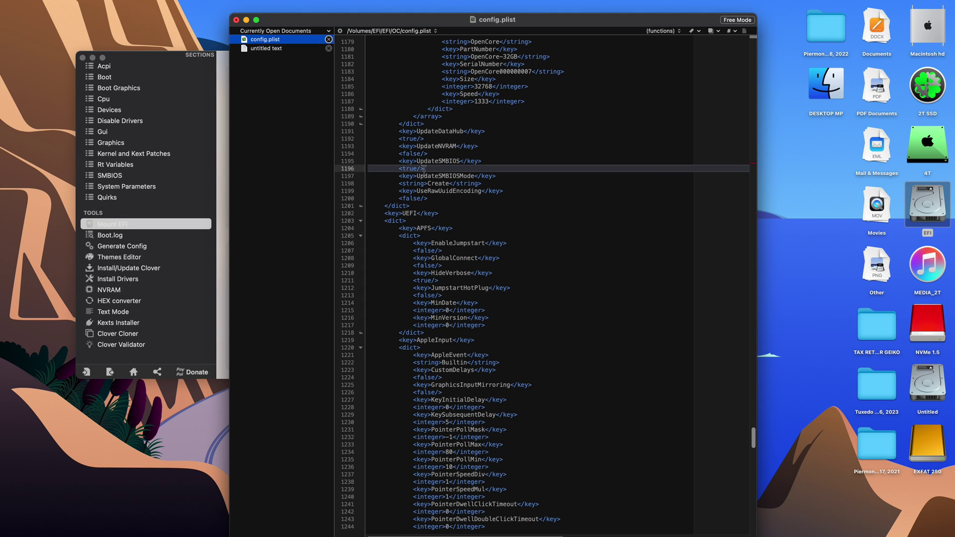
key("BackSpace")
key("BackSpace")
key("BackSpace")
key("BackSpace")
type("false")
Cancel the pending restart and reopen Software Update to check for updates
scroll(456, 188, "up", 10)
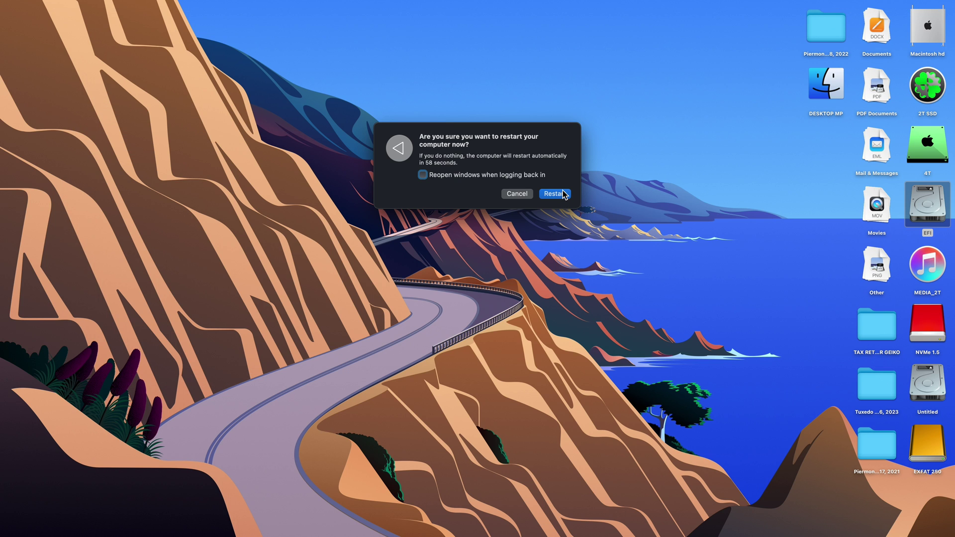
mouse_move(374, 10)
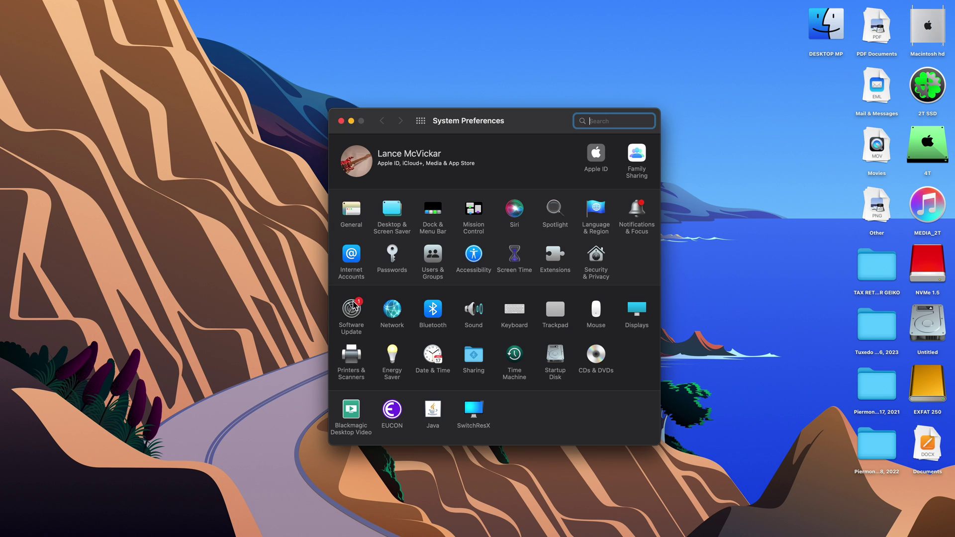
left_click(352, 304)
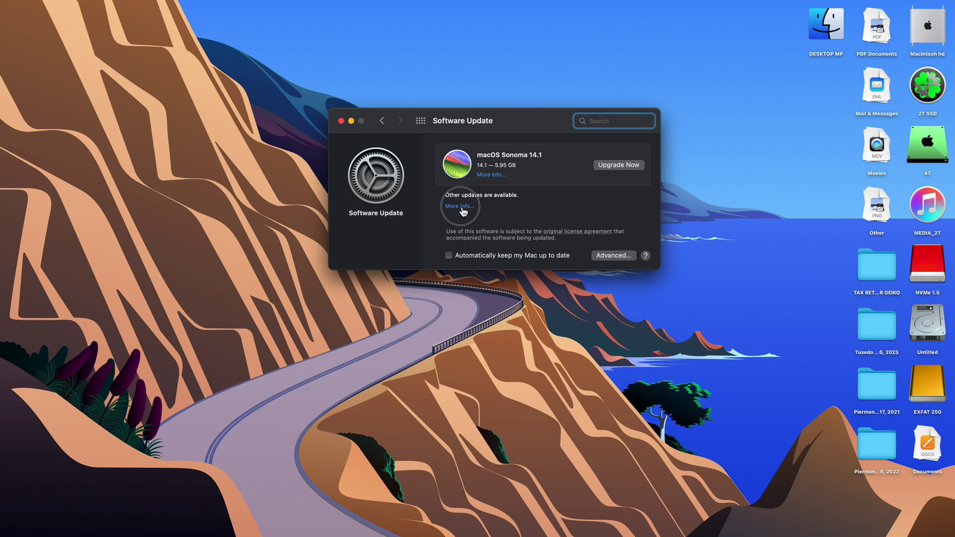
Install the macOS Monterey 12.7.1 and Safari updates from Other updates, agreeing to the Monterey license
left_click(460, 207)
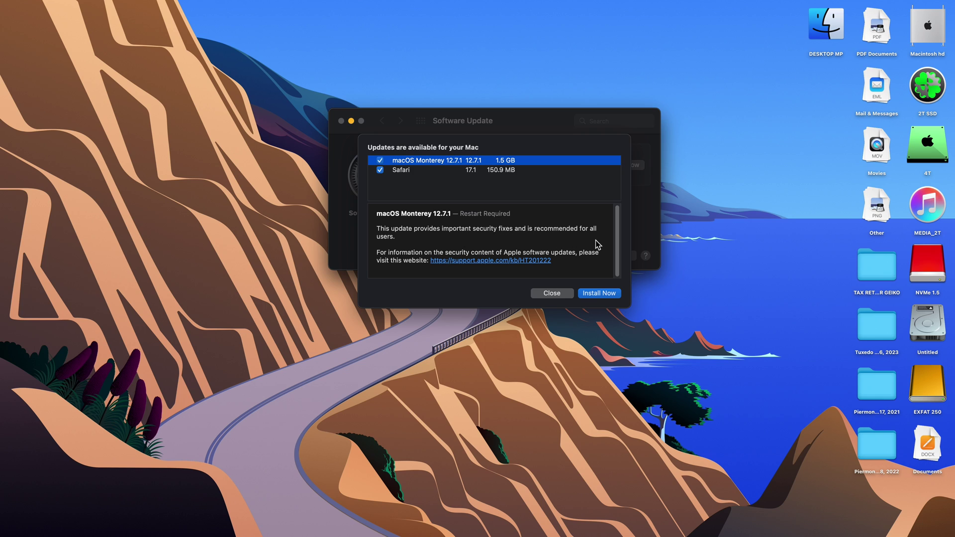
left_click(606, 294)
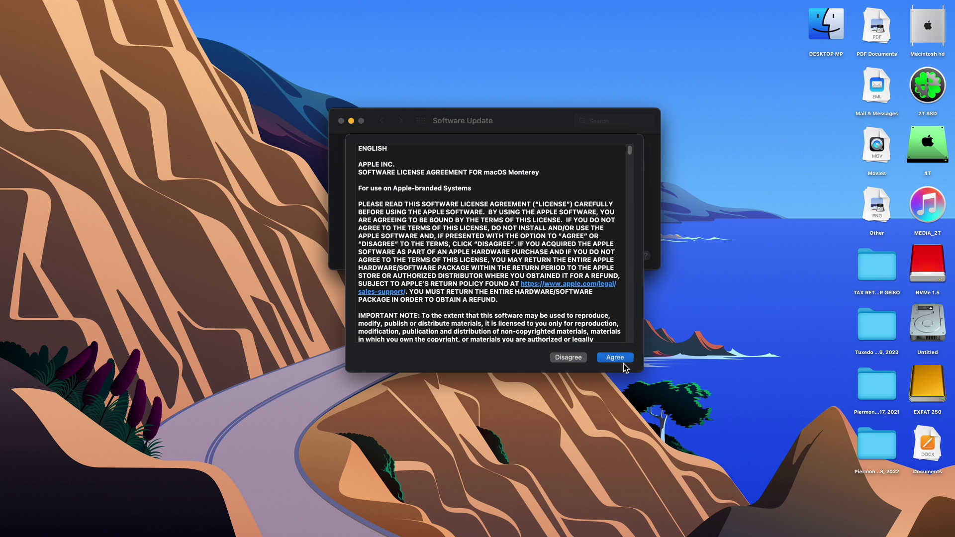
left_click(620, 357)
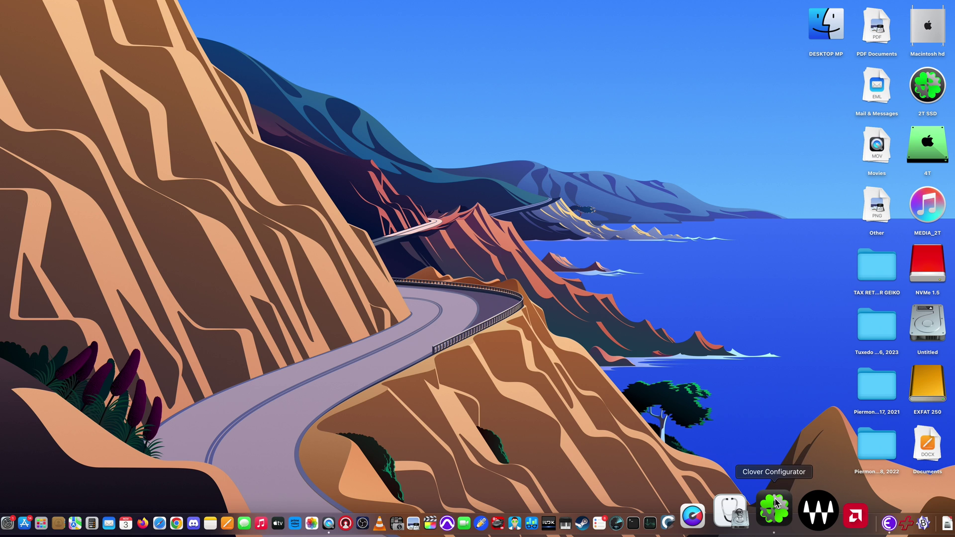
Mount the 2T SSD's EFI partition (disk1s1) again with the admin password, then quit Clover Configurator
left_click(775, 505)
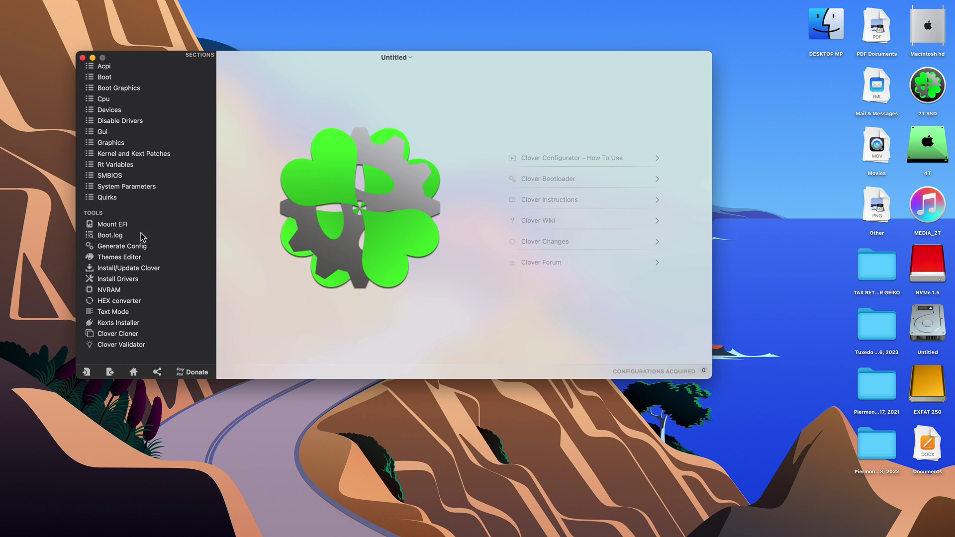
left_click(114, 225)
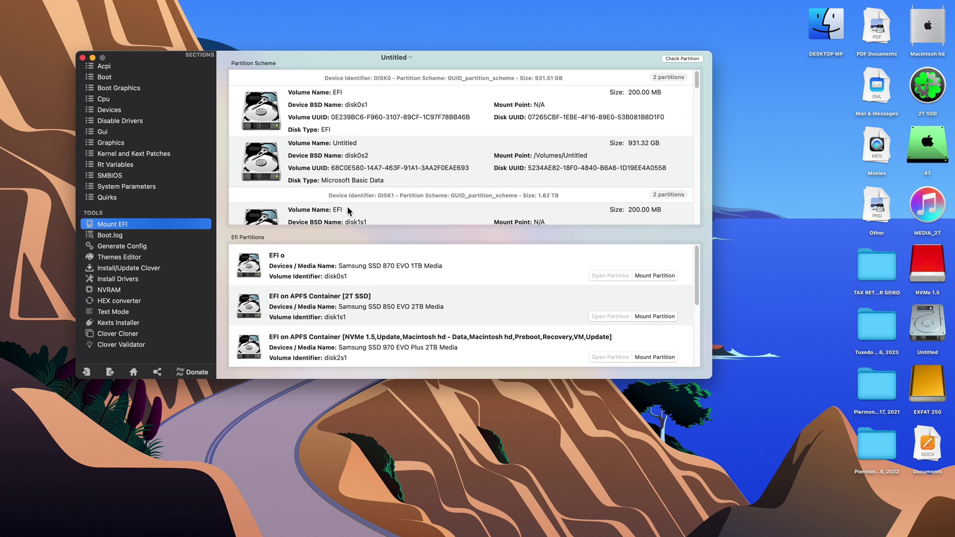
scroll(348, 208, "down", 2)
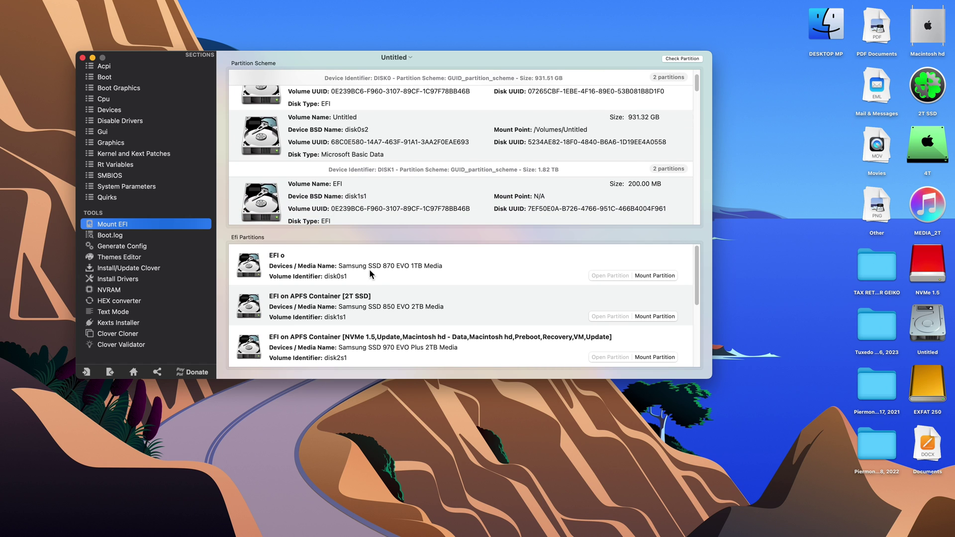
scroll(370, 325, "down", 2)
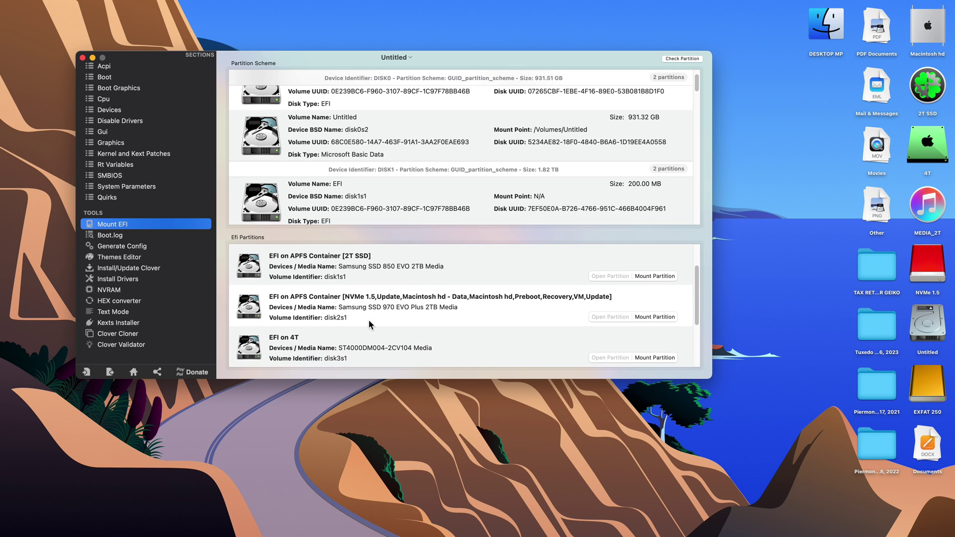
scroll(370, 325, "up", 2)
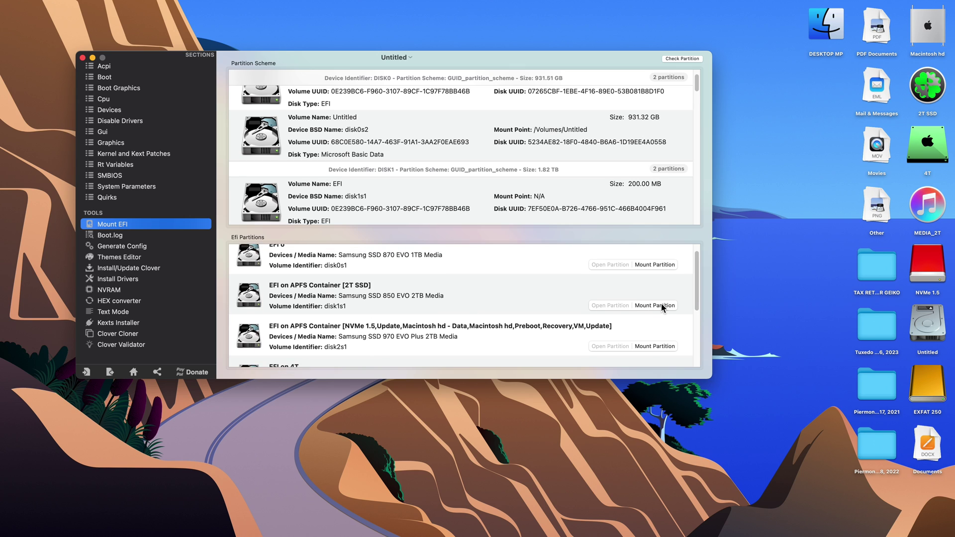
left_click(662, 305)
type("•••••")
left_click(468, 233)
left_click(83, 58)
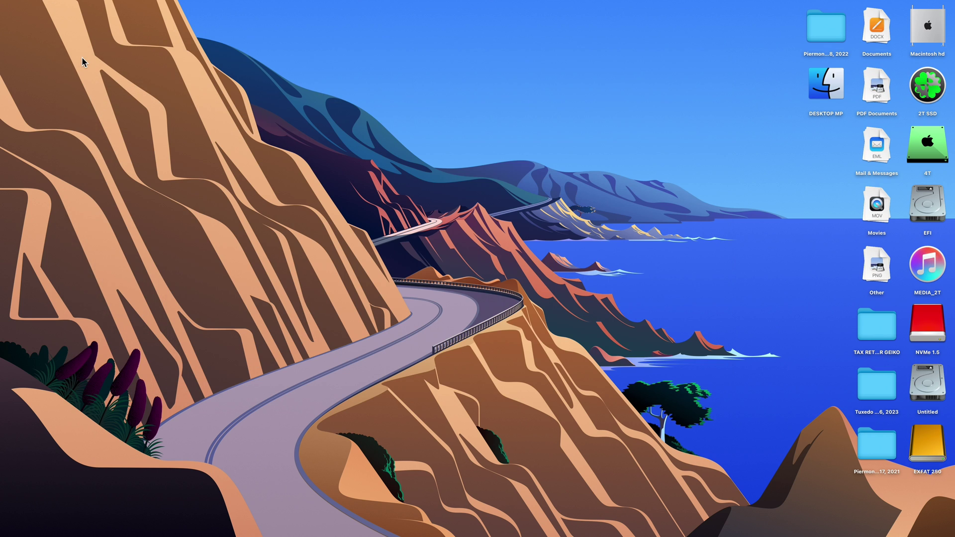
Open the mounted EFI volume's EFI > OC folder
left_click(928, 196)
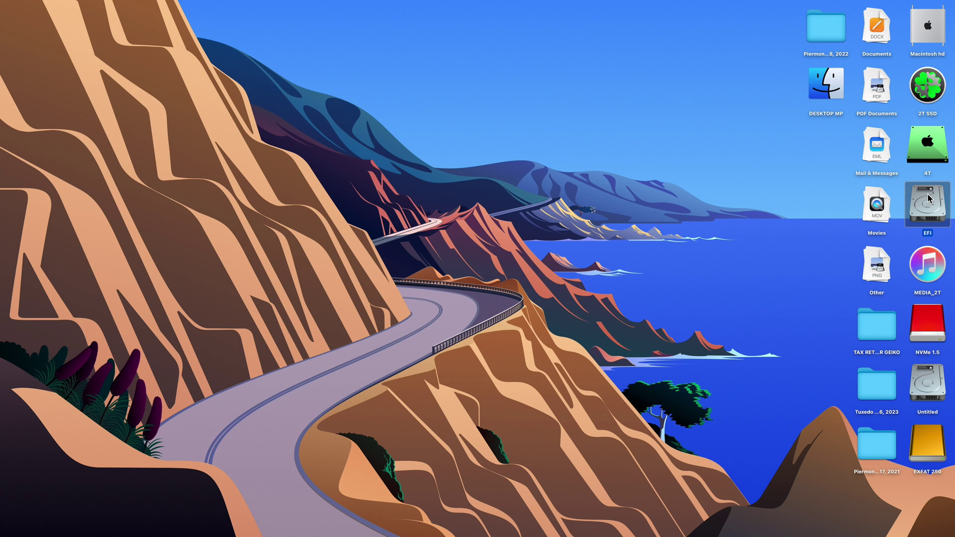
double_click(928, 195)
left_click(508, 125)
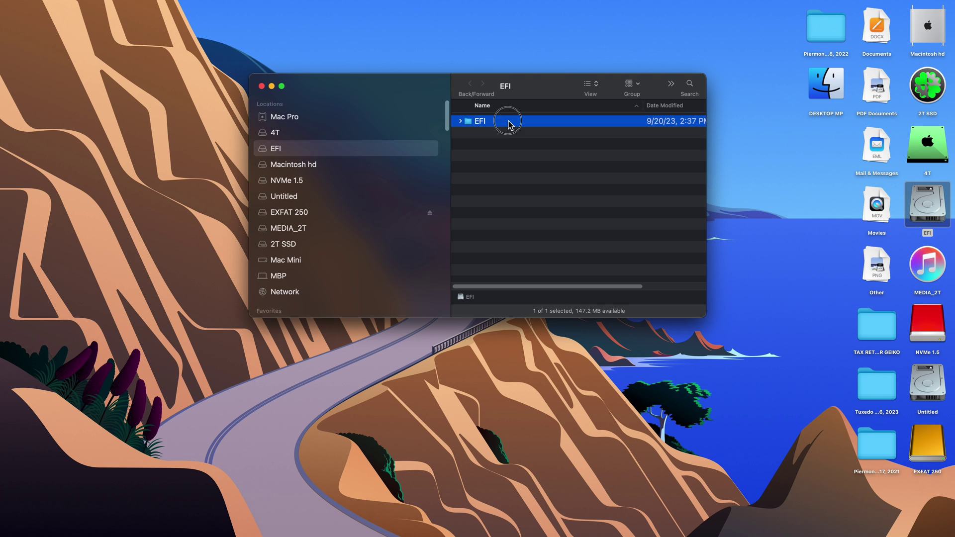
double_click(508, 122)
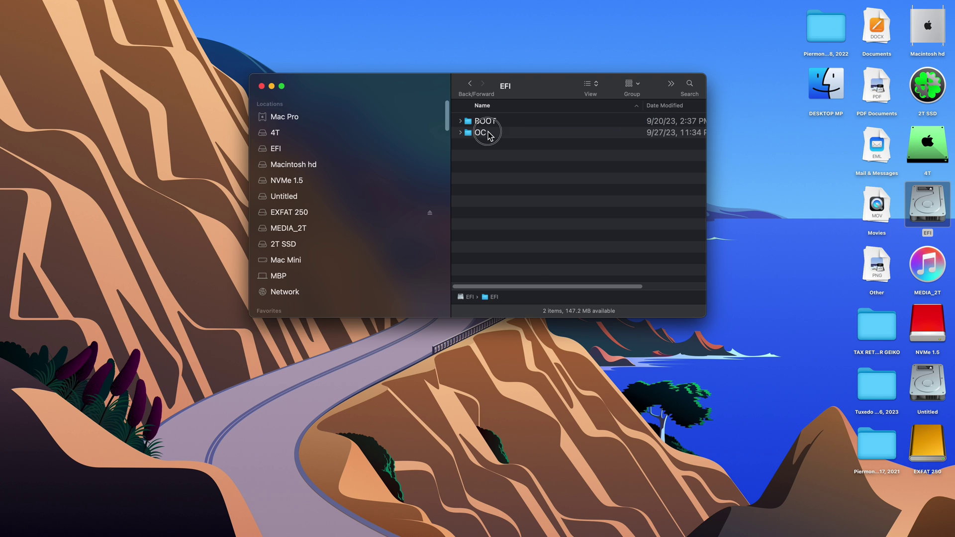
double_click(486, 134)
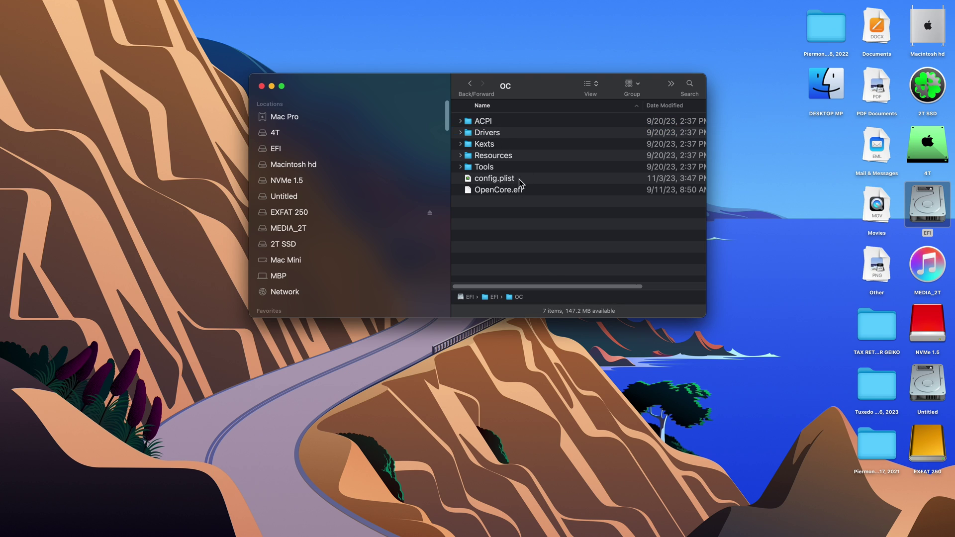
In a second window, open 2T SSD > OpenCore 0.9.5 > EFI > OC and select the original config.plist
left_click(928, 85)
double_click(928, 86)
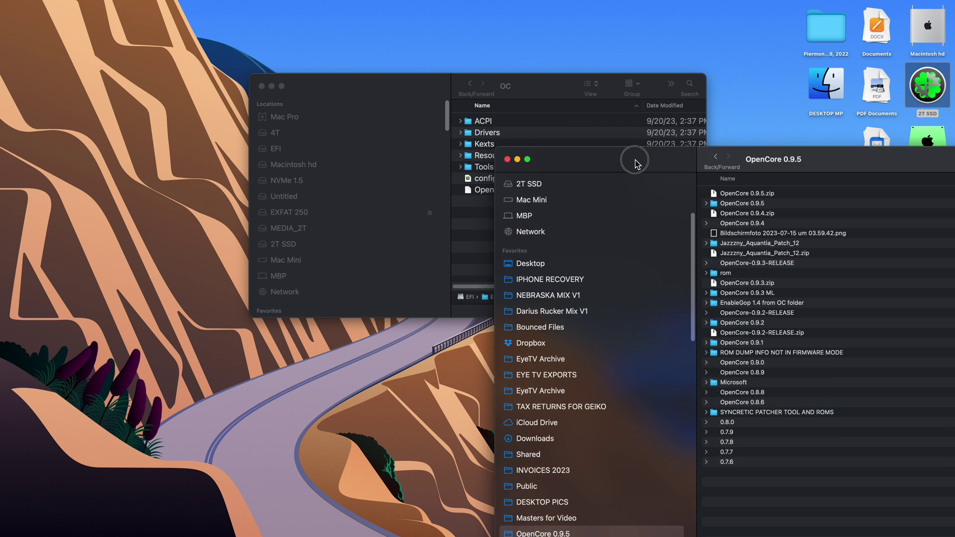
left_click_drag(633, 159, 281, 248)
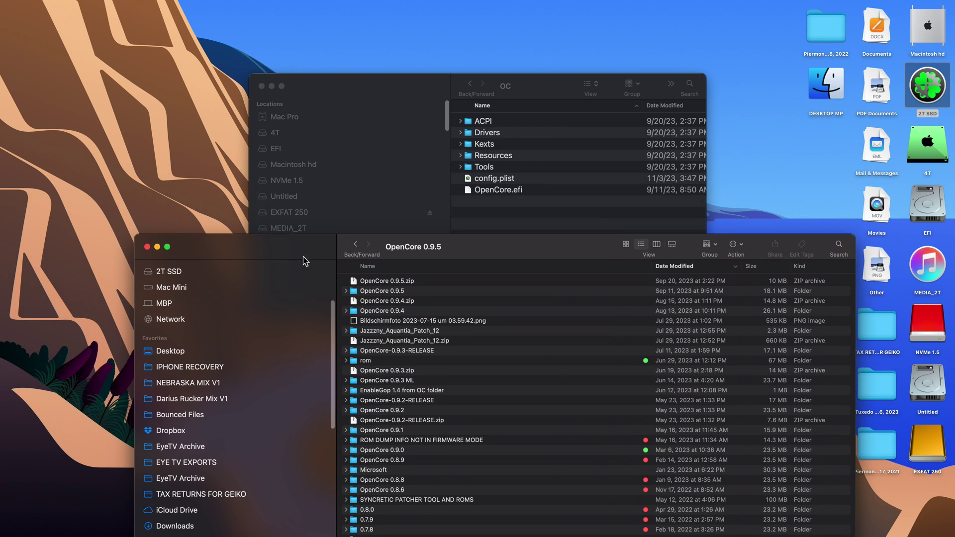
left_click(380, 294)
double_click(380, 291)
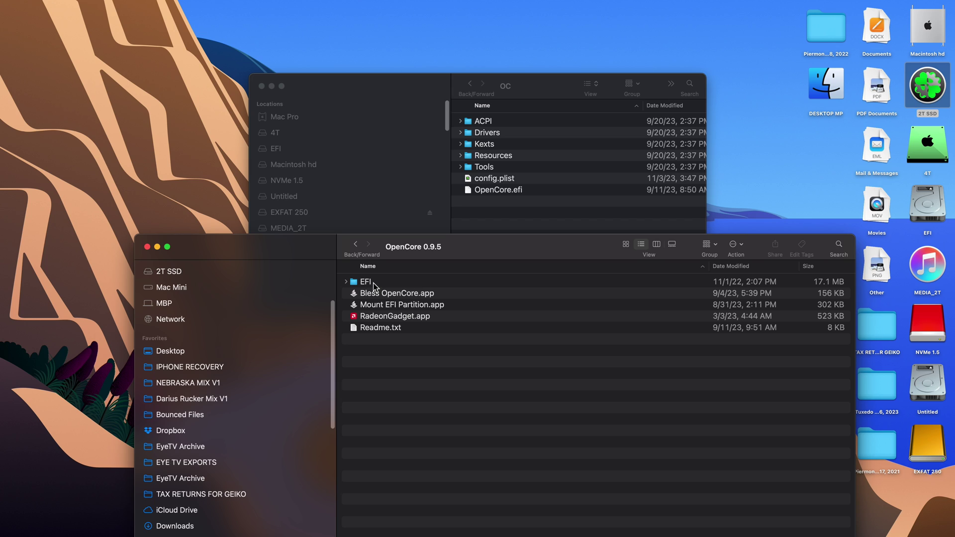
double_click(374, 284)
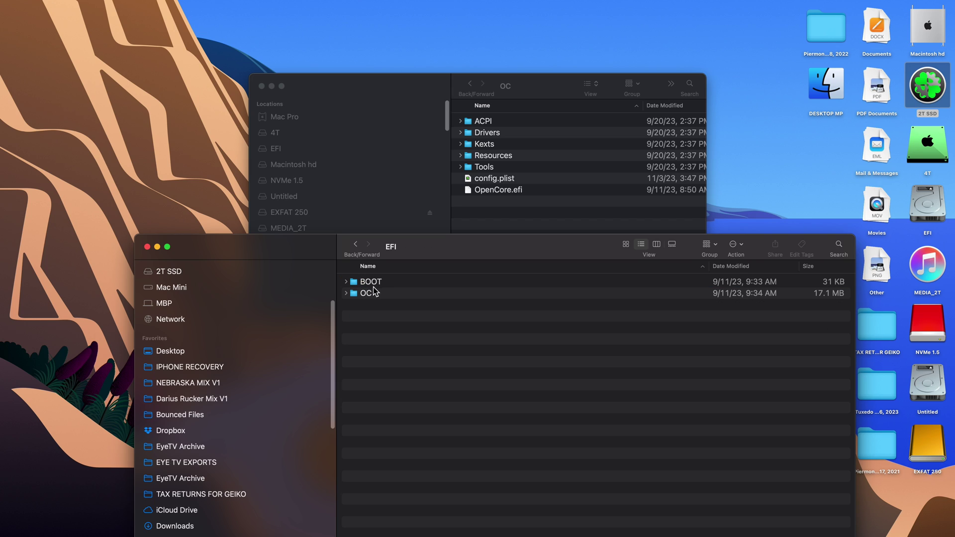
left_click(355, 244)
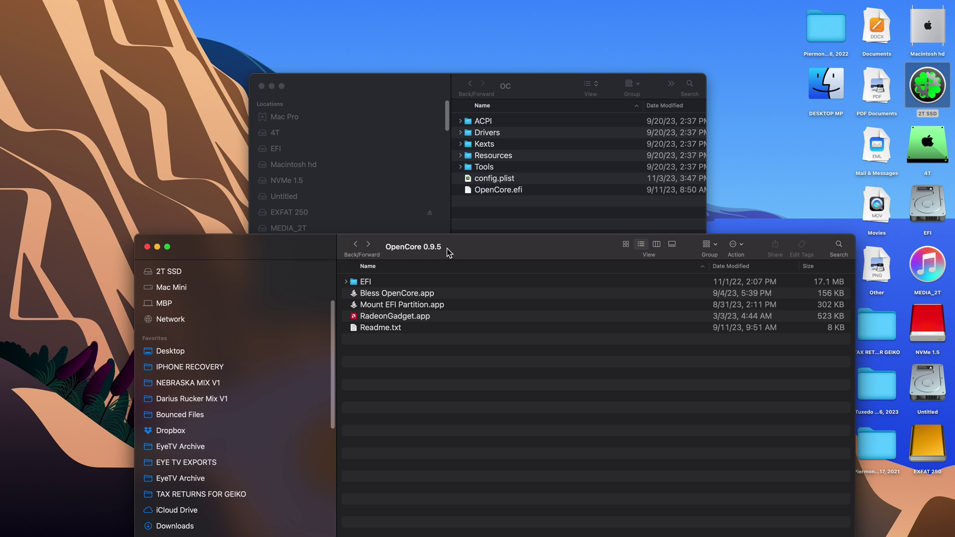
double_click(380, 281)
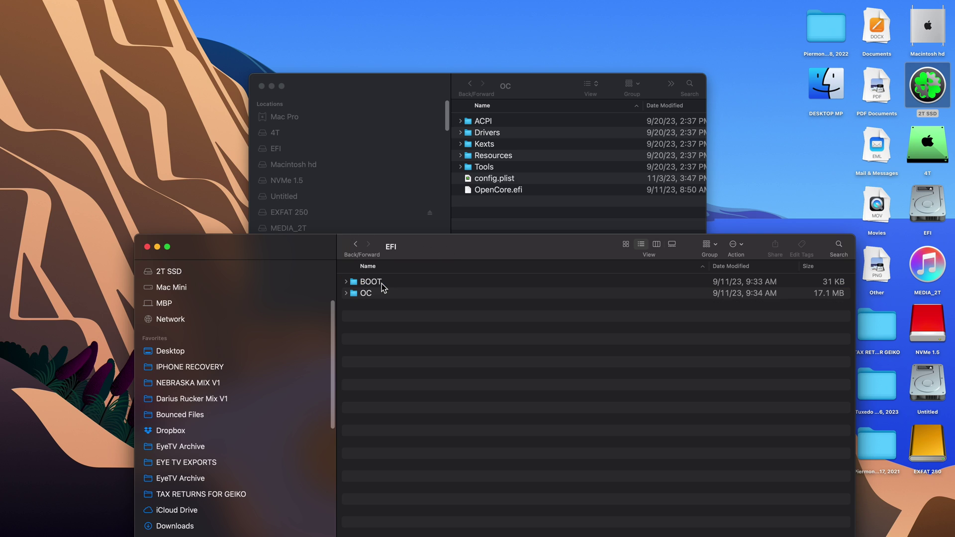
double_click(376, 294)
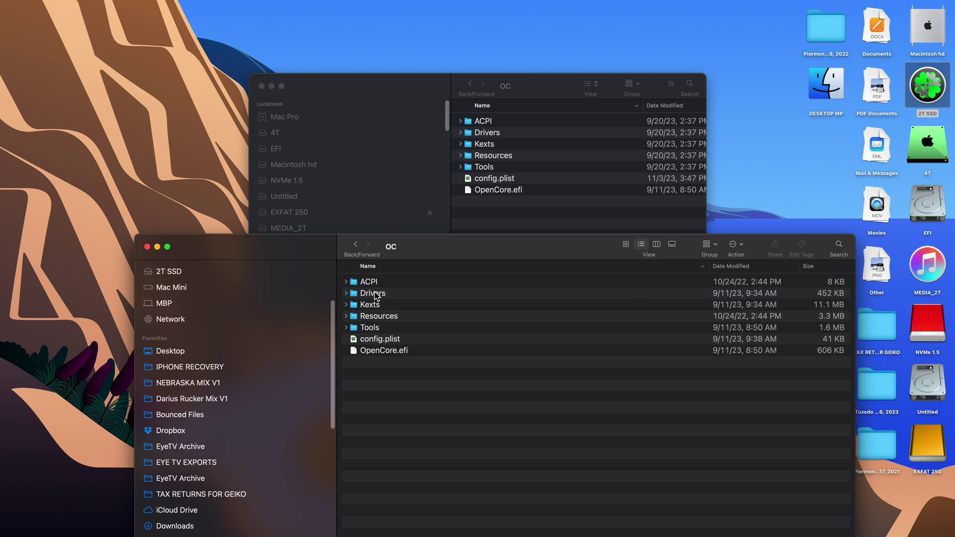
left_click(386, 342)
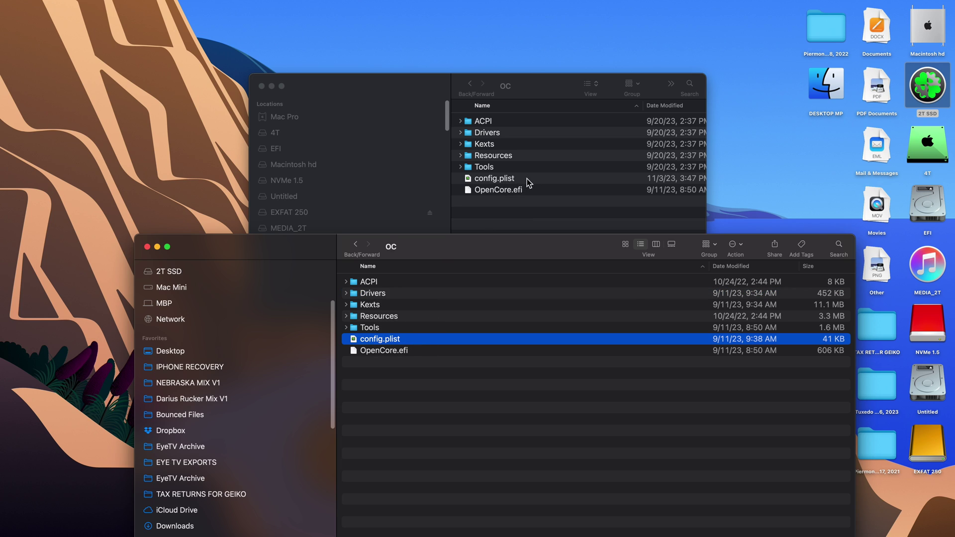
Copy the original config.plist into the EFI volume's OC folder, replacing the existing one, and close the backup window
left_click_drag(441, 241, 365, 85)
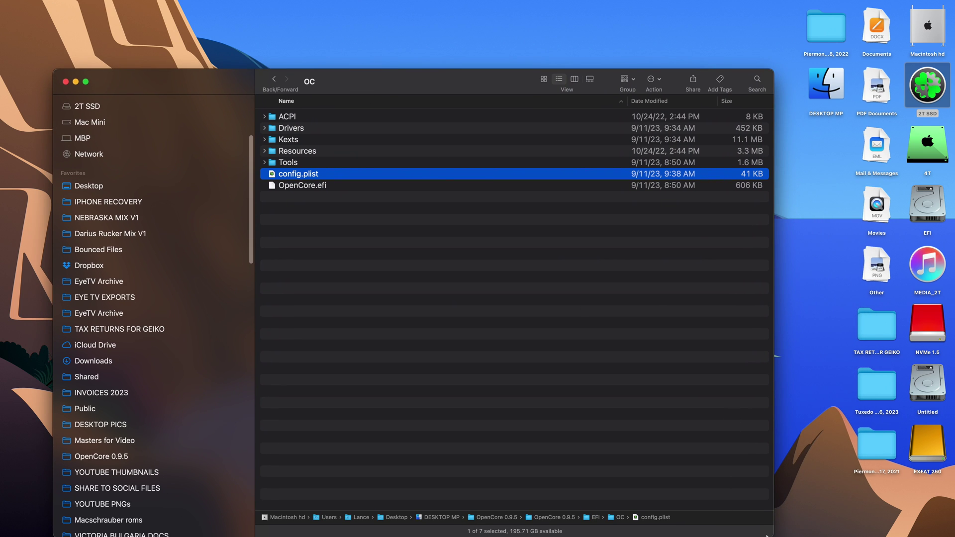
left_click_drag(770, 535, 427, 372)
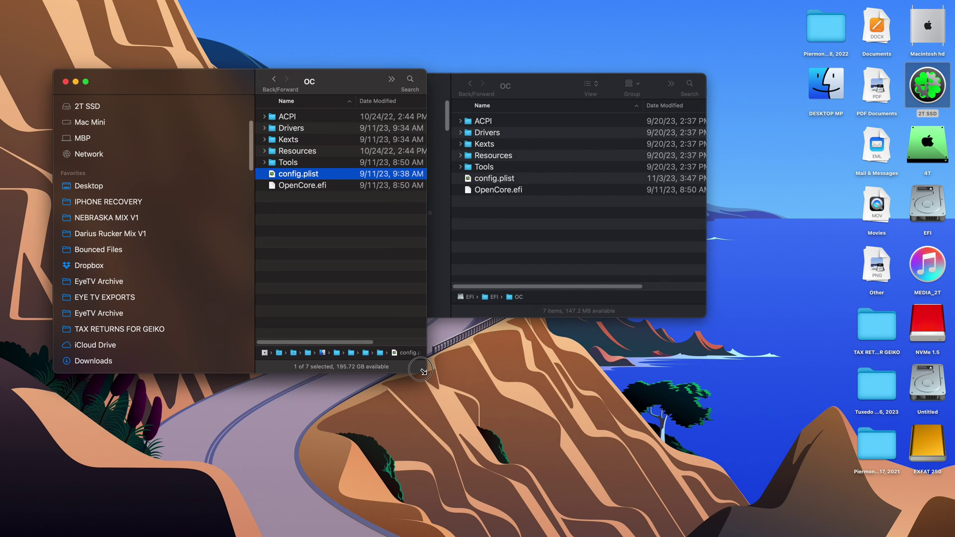
left_click_drag(298, 182, 548, 230)
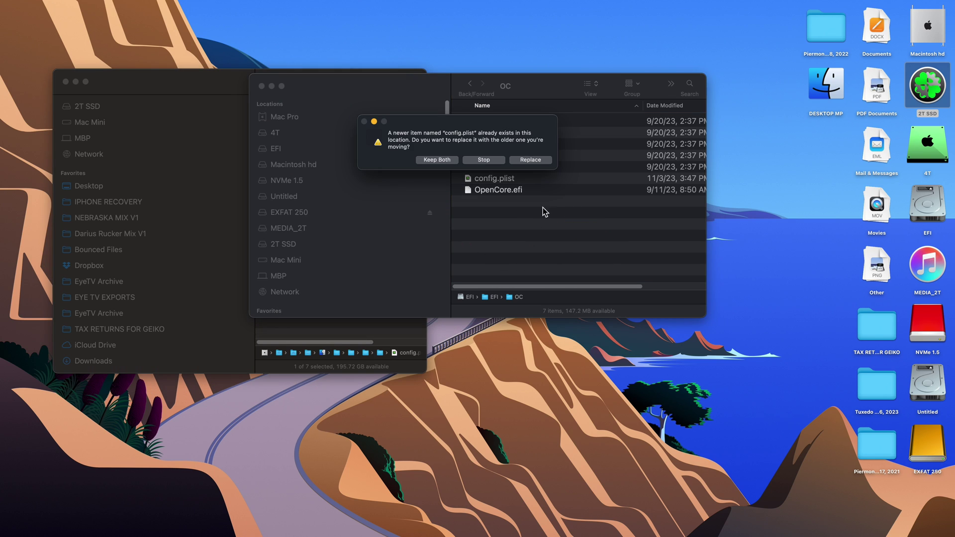
left_click(530, 161)
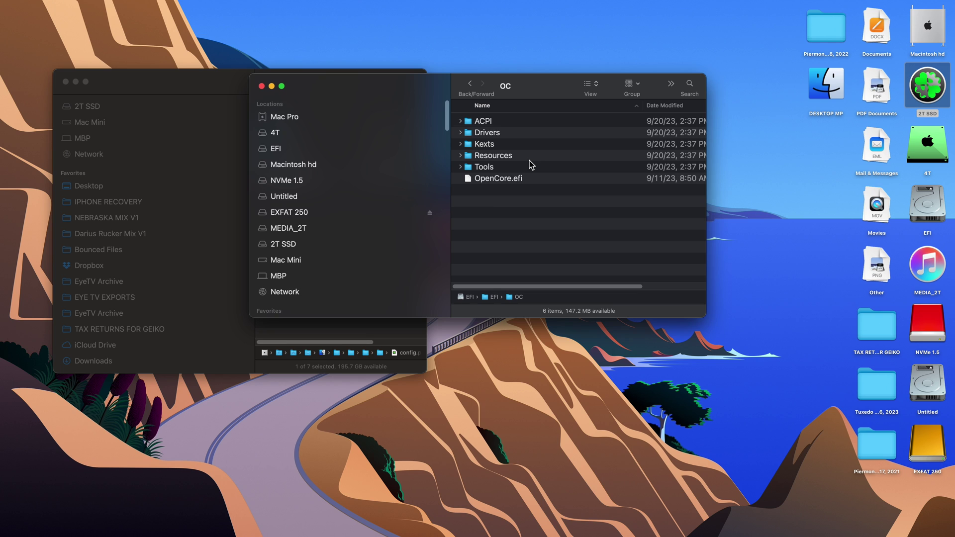
left_click(66, 82)
Close the EFI volume's OC window and restart the Mac from the Apple menu
left_click(261, 86)
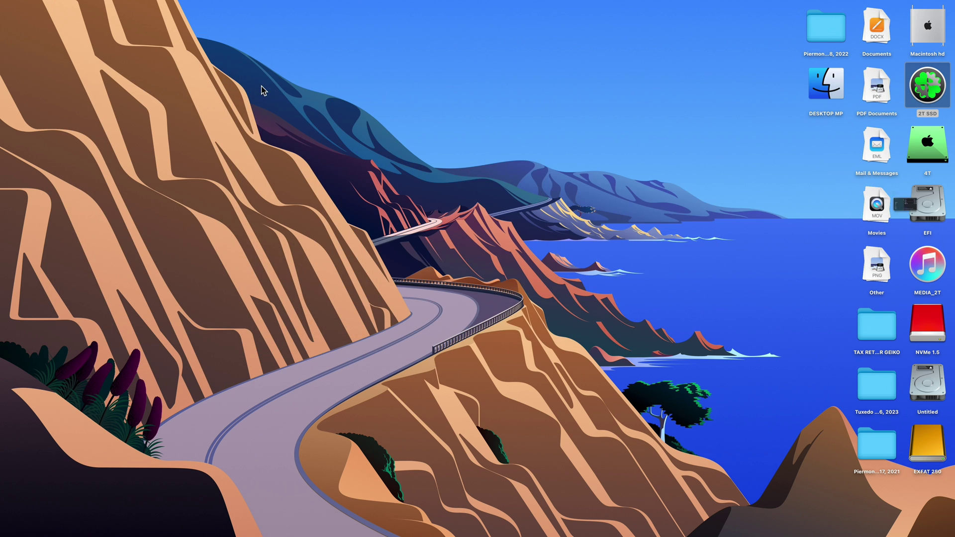
left_click(11, 5)
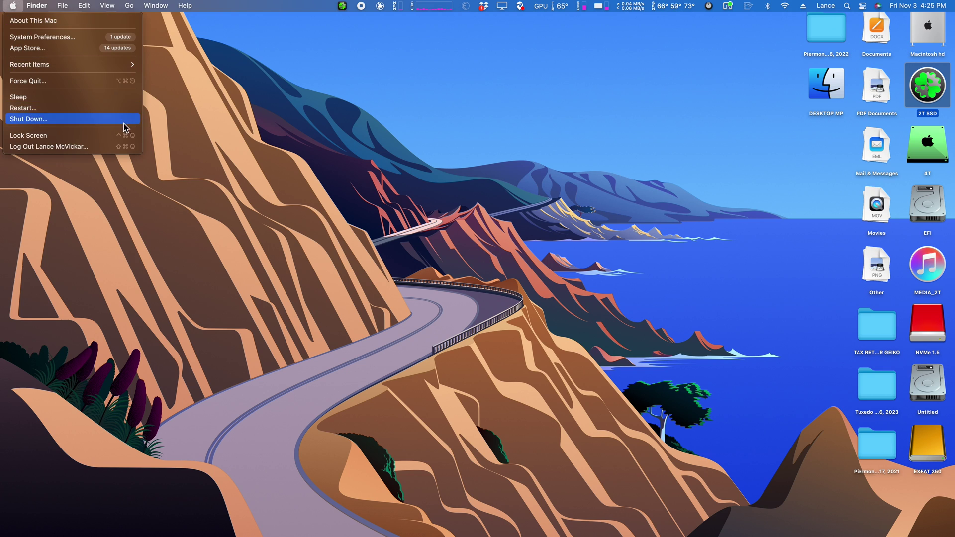
left_click(104, 108)
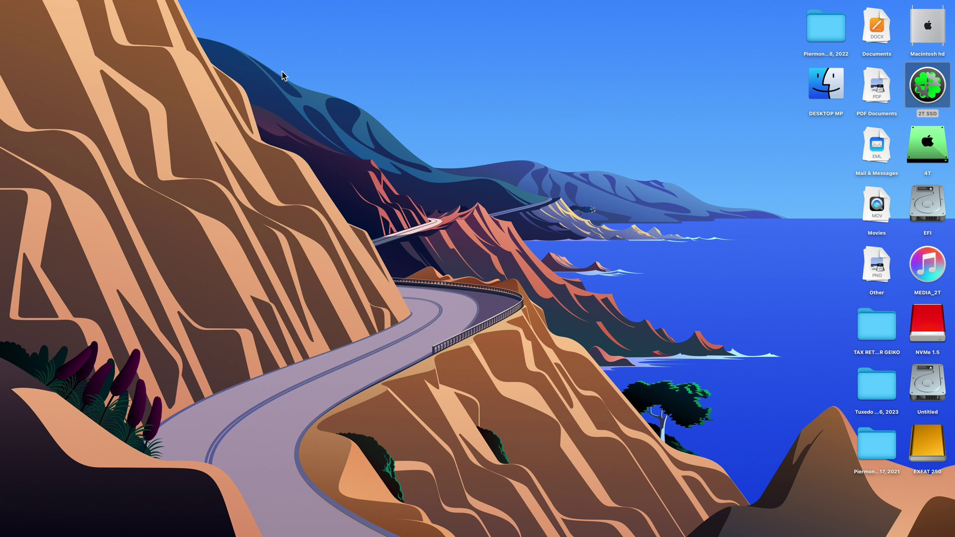